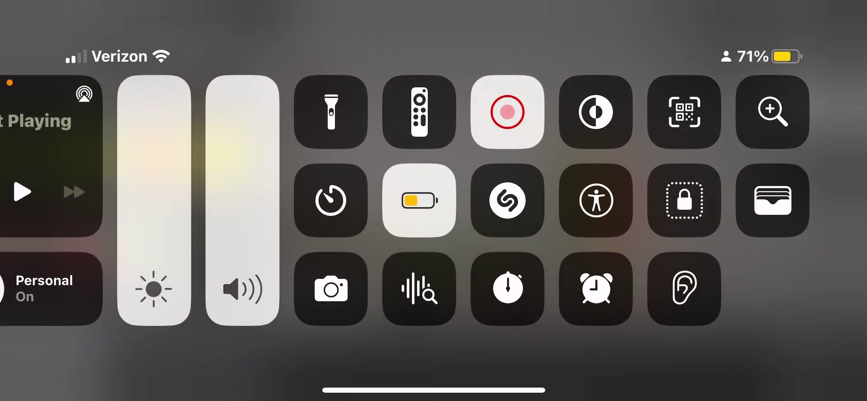
scroll(600, 179, "up", 5)
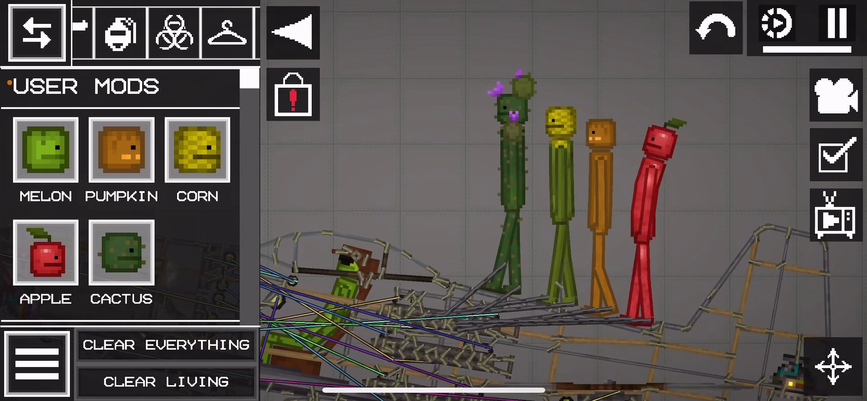
- Pan along the plane to its cockpit and zoom the camera in on the melon pilot
left_click_drag(508, 238, 664, 135)
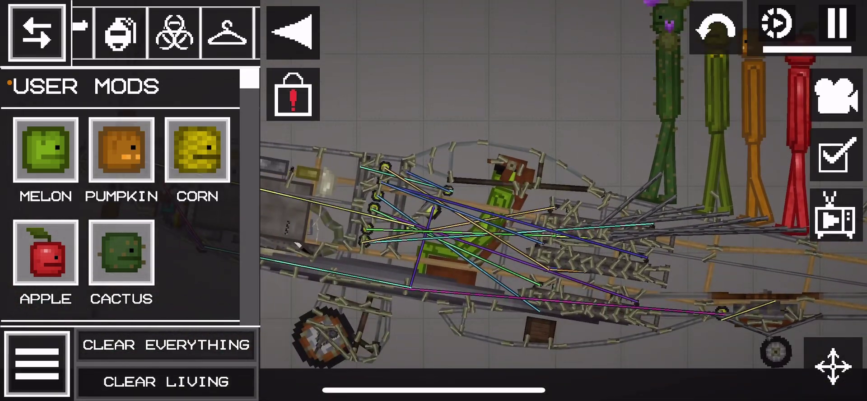
left_click_drag(542, 237, 453, 212)
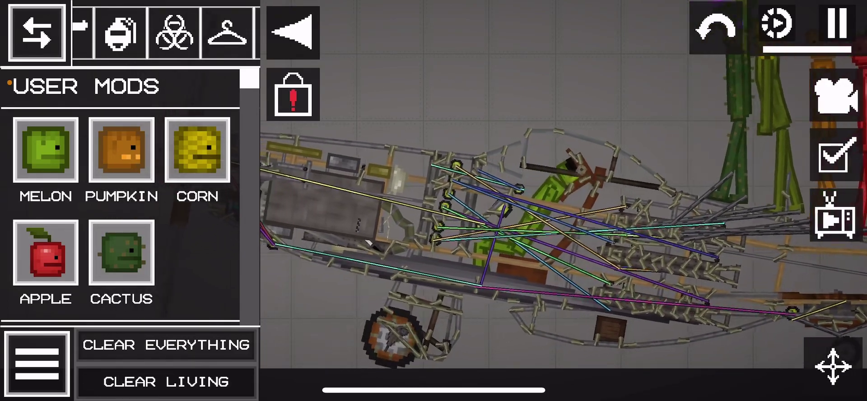
left_click_drag(610, 169, 495, 339)
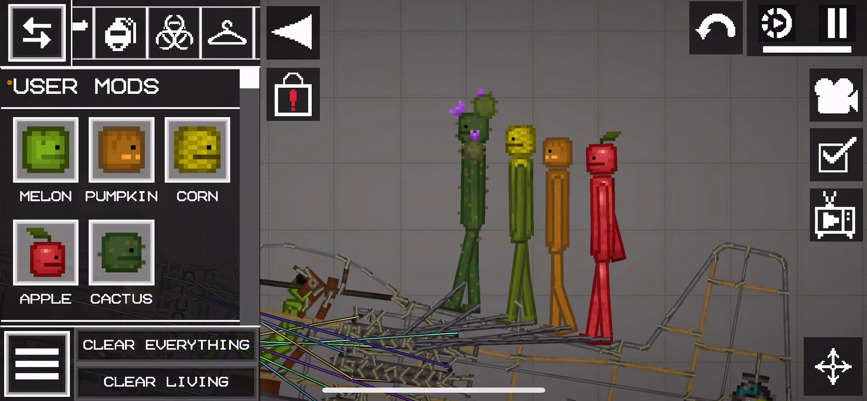
mouse_move(474, 237)
left_mouse_down()
mouse_move(562, 189)
mouse_move(671, 170)
left_mouse_up()
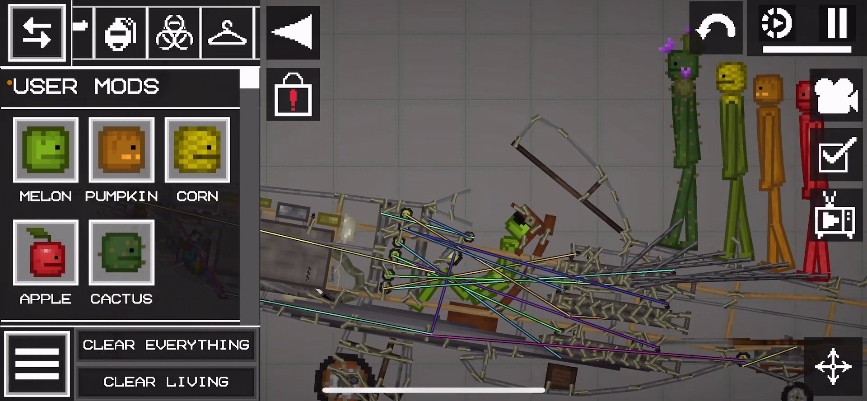
left_click_drag(474, 204, 551, 213)
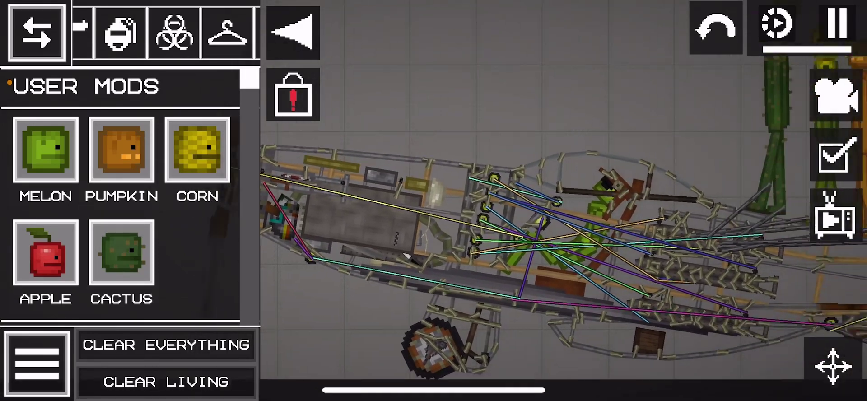
left_click(836, 95)
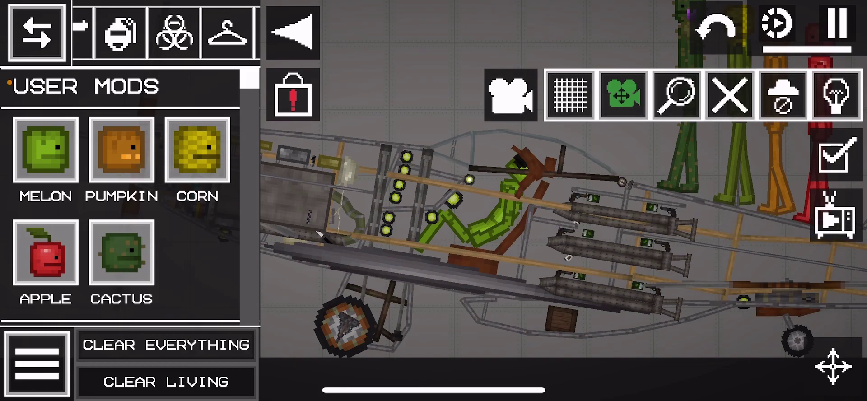
left_click(510, 95)
scroll(474, 129, "up", 3)
- Hide the item panel and follow the falling plane, centring on its crashed wreck
left_click(293, 32)
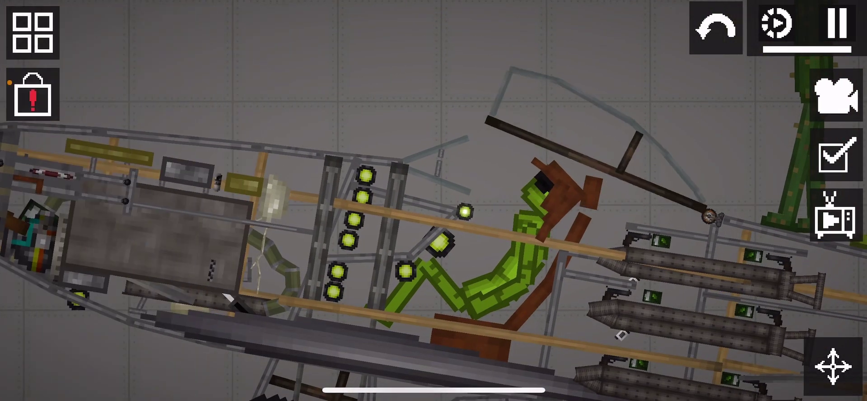
scroll(613, 144, "down", 5)
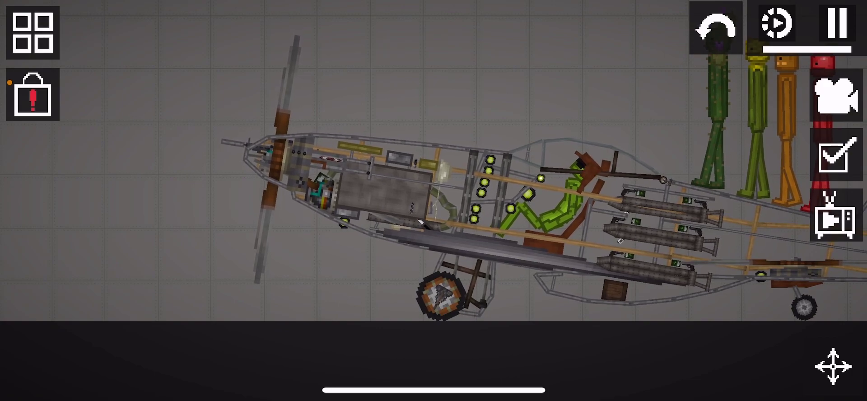
scroll(474, 203, "down", 2)
scroll(474, 204, "down", 2)
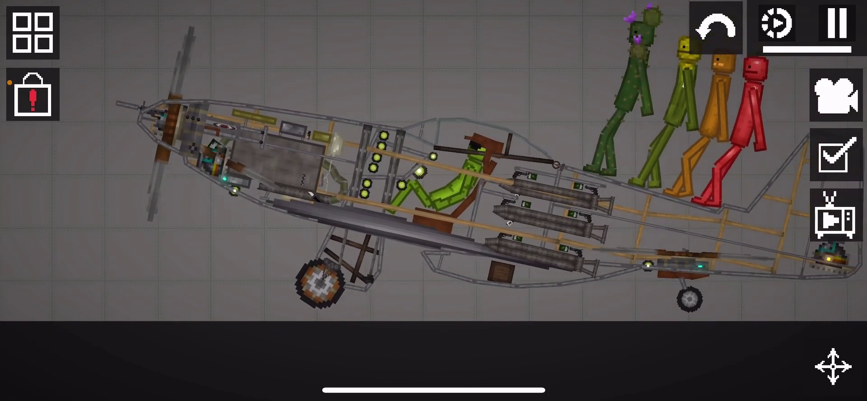
scroll(474, 203, "down", 2)
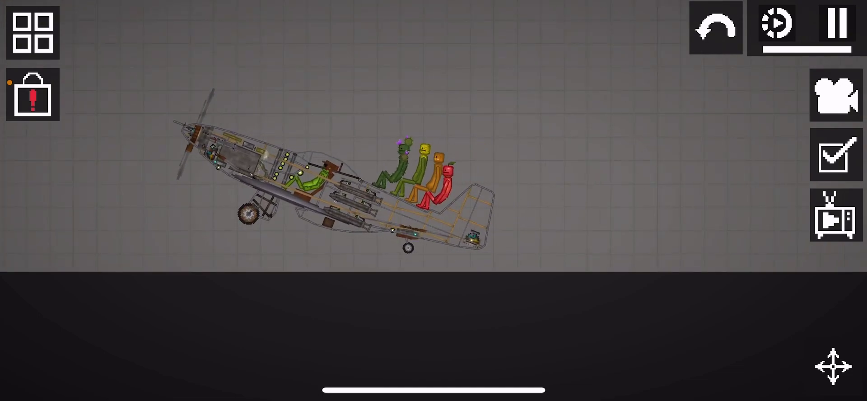
scroll(433, 203, "up", 5)
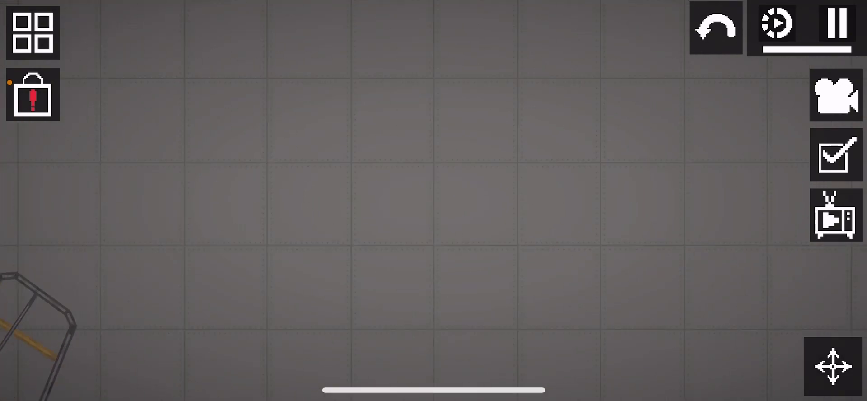
scroll(433, 203, "down", 5)
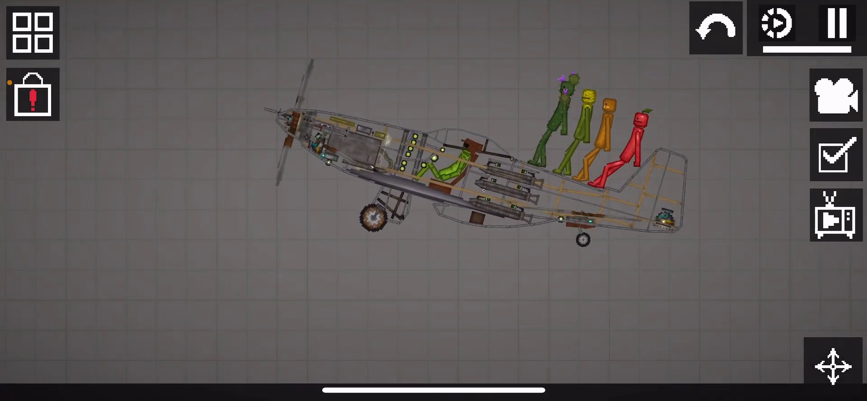
scroll(406, 169, "up", 5)
scroll(434, 170, "down", 5)
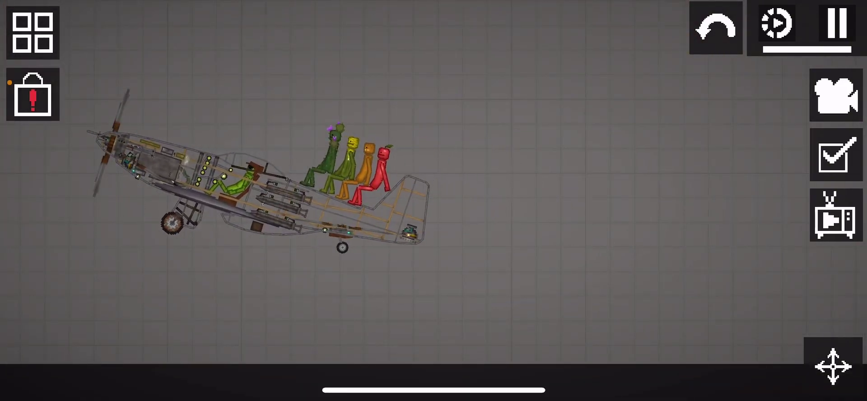
scroll(407, 176, "down", 3)
left_click_drag(407, 169, 454, 160)
left_click_drag(406, 169, 506, 190)
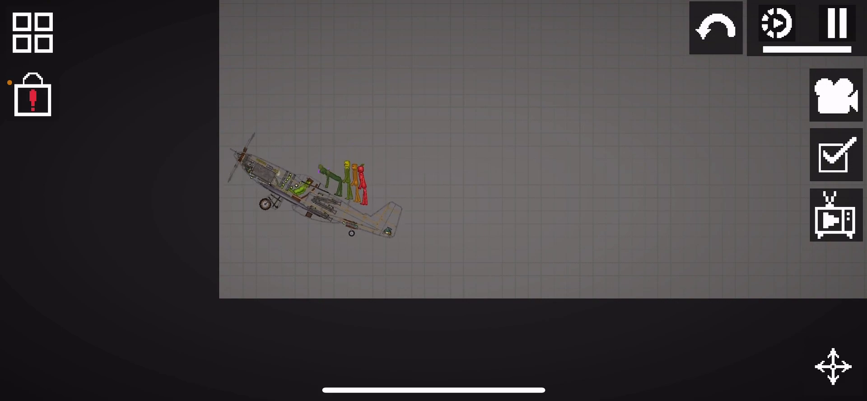
scroll(393, 223, "up", 2)
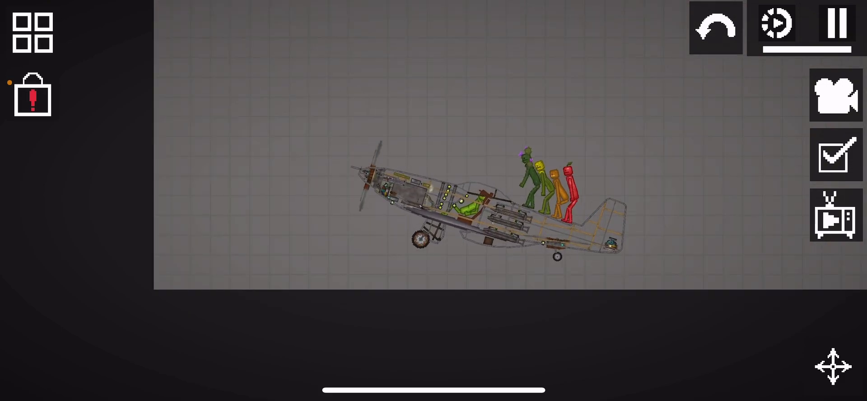
scroll(393, 223, "up", 3)
scroll(392, 224, "up", 2)
scroll(394, 224, "up", 2)
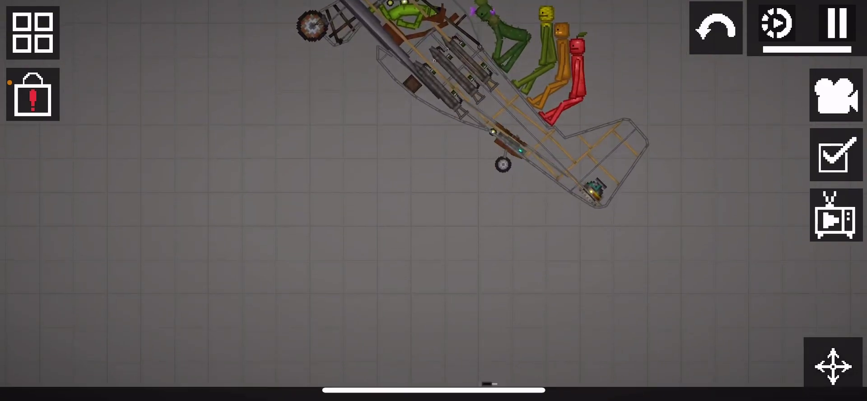
left_click_drag(434, 271, 423, 215)
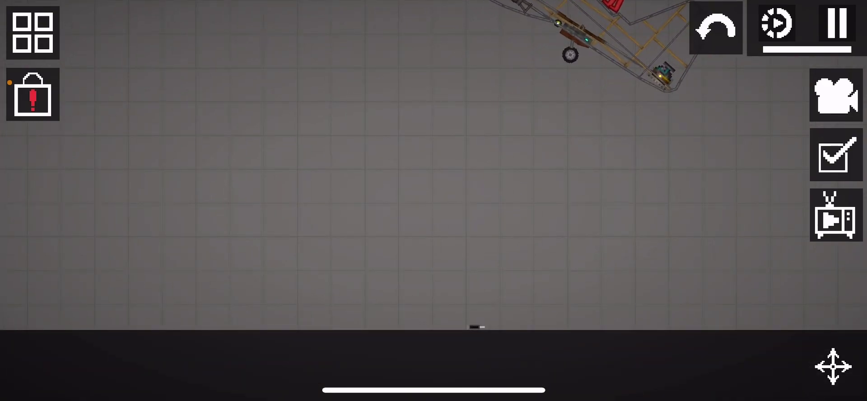
scroll(434, 204, "down", 3)
left_click_drag(542, 136, 434, 210)
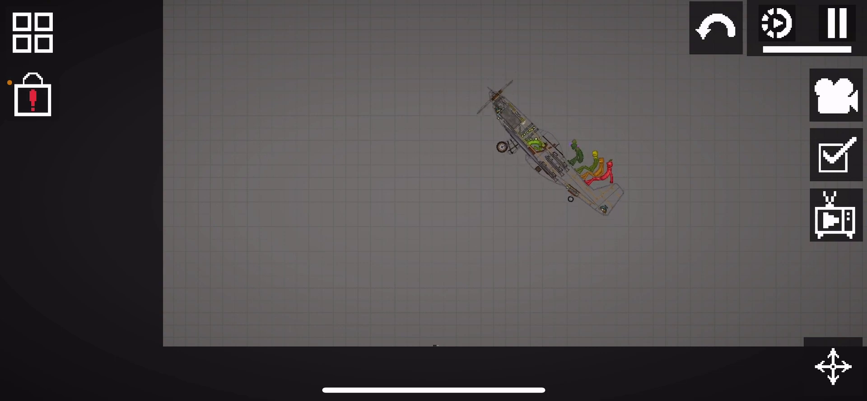
scroll(434, 203, "up", 2)
scroll(434, 203, "up", 2)
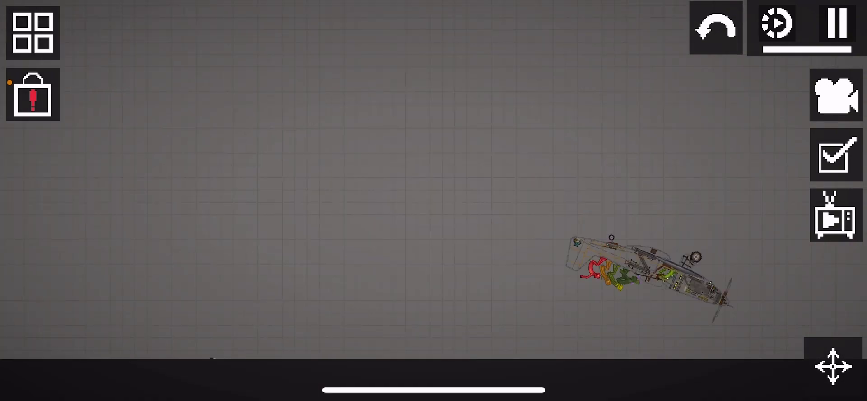
left_click_drag(555, 284, 433, 205)
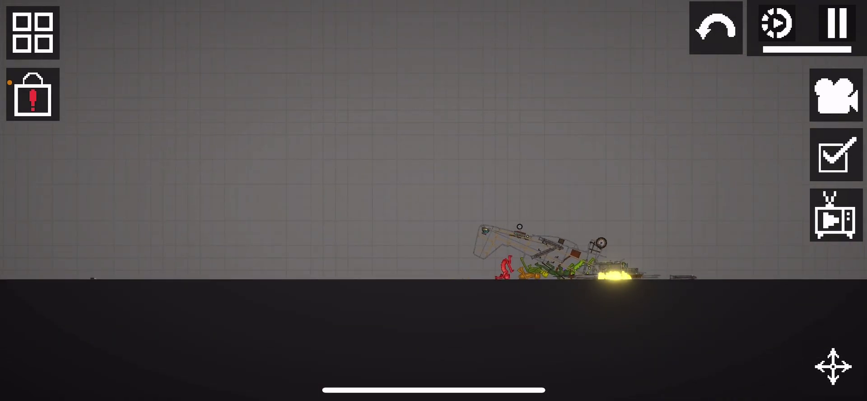
scroll(434, 203, "up", 2)
scroll(433, 170, "up", 2)
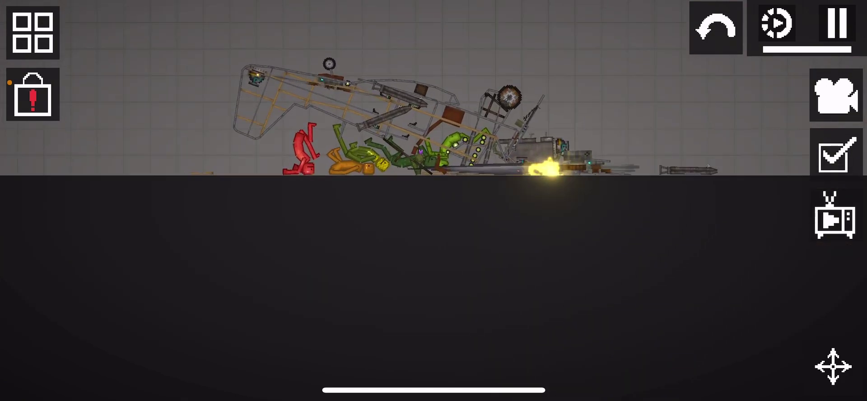
scroll(434, 169, "up", 1)
scroll(554, 164, "up", 3)
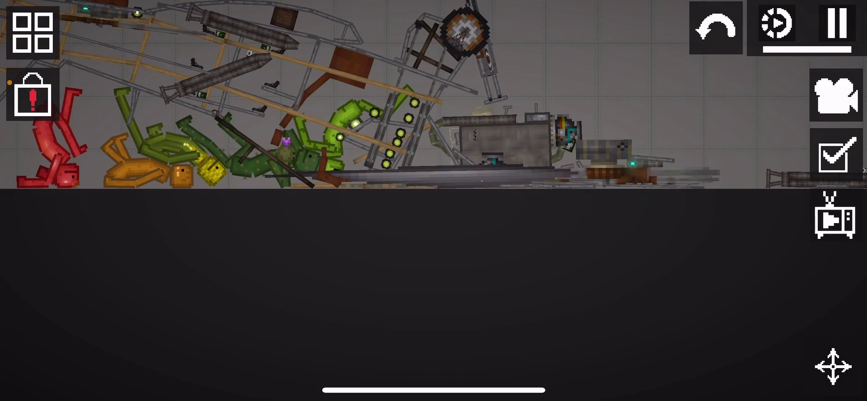
scroll(271, 136, "up", 3)
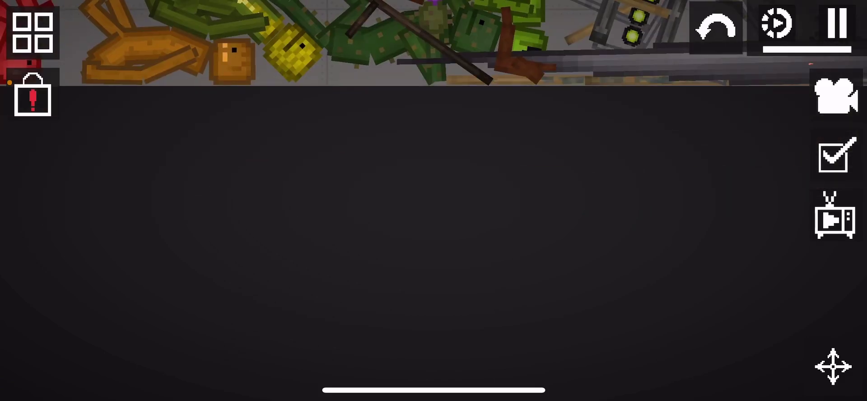
scroll(272, 135, "up", 2)
- Pan along the flung ragdolls and recentre on the wreck and two green melons
left_click_drag(339, 136, 474, 122)
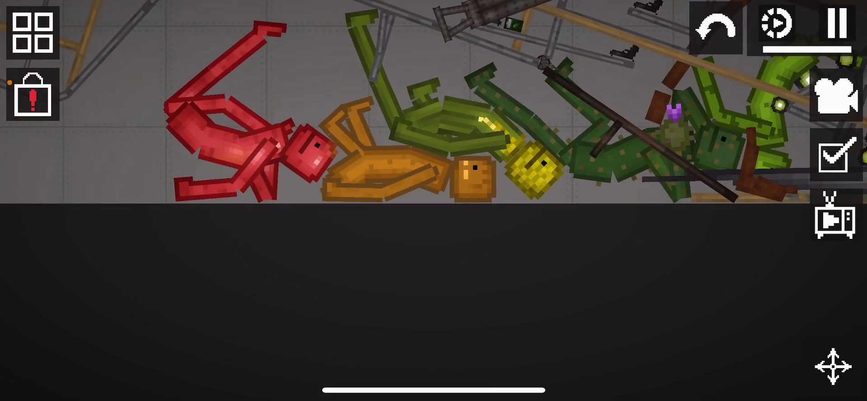
left_click_drag(474, 135, 165, 247)
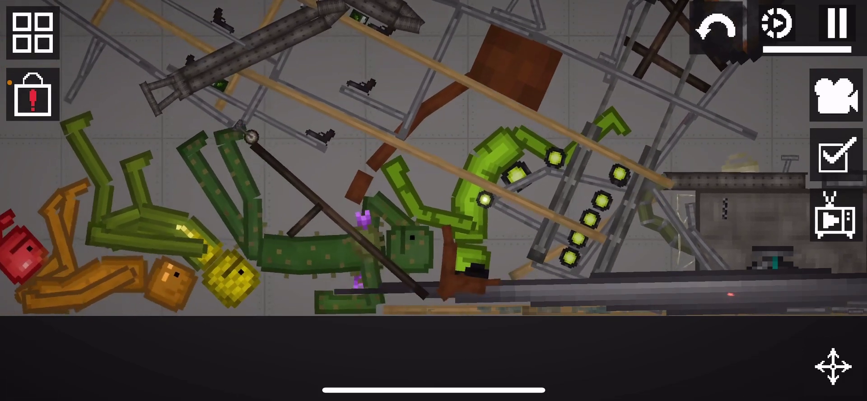
scroll(433, 169, "down", 3)
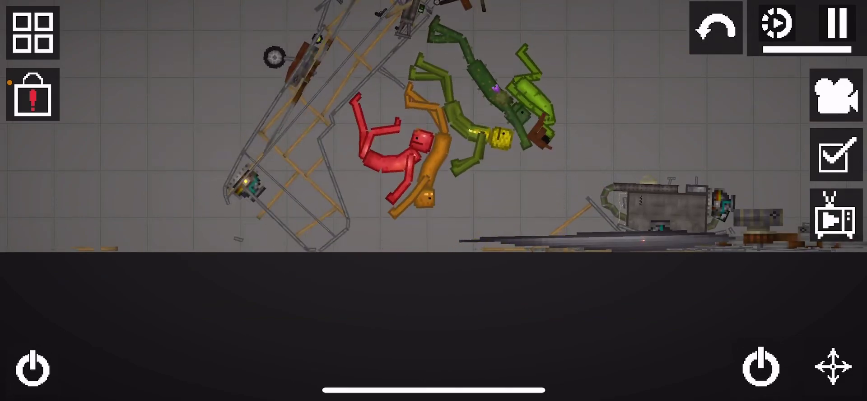
mouse_move(542, 170)
left_mouse_down()
mouse_move(349, 152)
mouse_move(407, 175)
mouse_move(467, 182)
left_mouse_up()
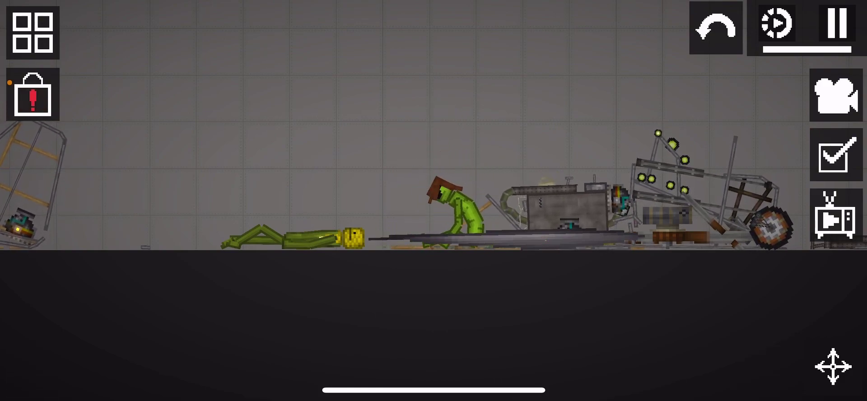
- Set the green melon to SIT from its action list, then pan to the wreck
left_click(460, 210)
scroll(440, 200, "down", 5)
scroll(440, 200, "down", 5)
scroll(440, 199, "down", 2)
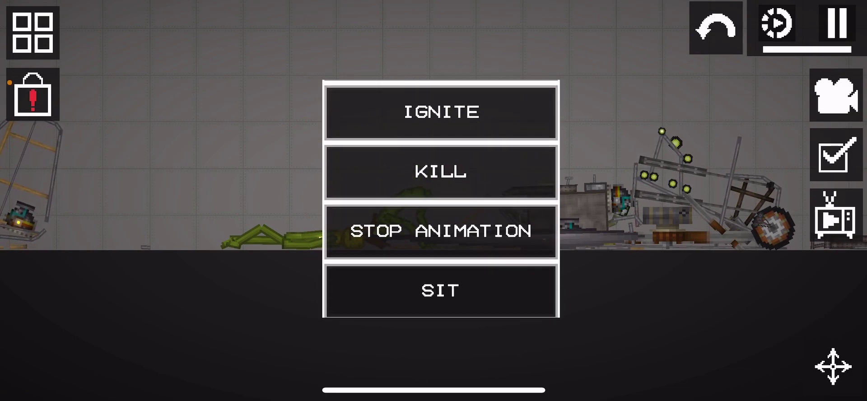
scroll(441, 200, "down", 1)
left_click(440, 226)
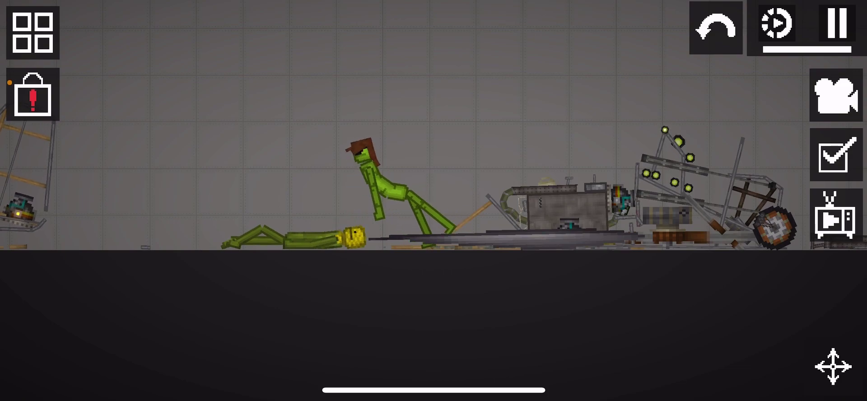
left_click_drag(271, 169, 629, 170)
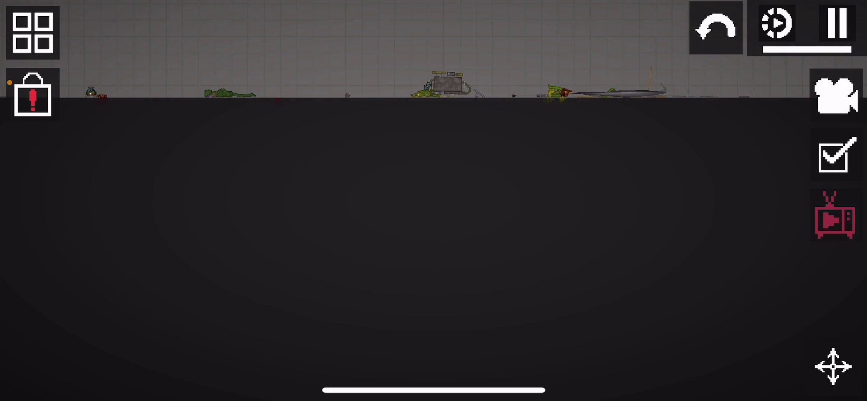
- Walk the character left along the corridor and into a room to hide
left_click(33, 33)
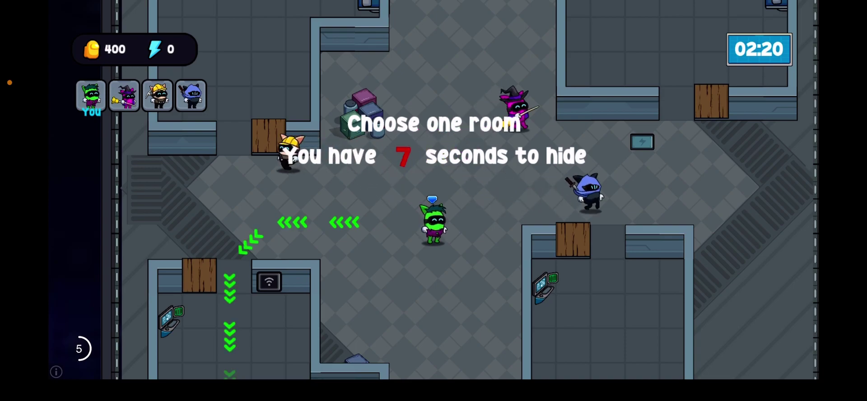
left_click_drag(290, 190, 137, 232)
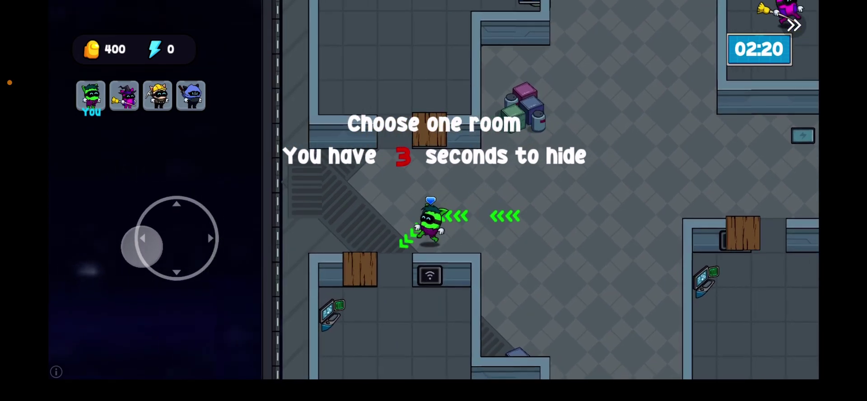
left_click_drag(136, 232, 139, 237)
mouse_move(286, 334)
left_mouse_down()
mouse_move(320, 359)
mouse_move(258, 366)
left_mouse_up()
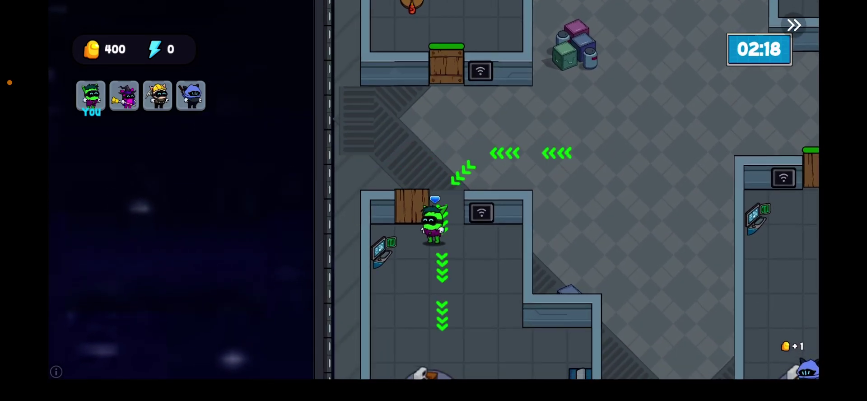
mouse_move(286, 345)
left_mouse_down()
mouse_move(340, 370)
mouse_move(298, 374)
left_mouse_up()
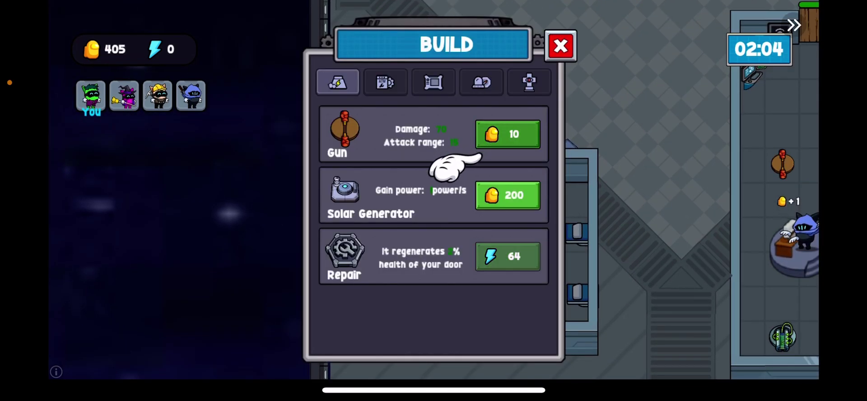
- Build a gun in the room, upgrade it, and upgrade the room's door
left_click(507, 134)
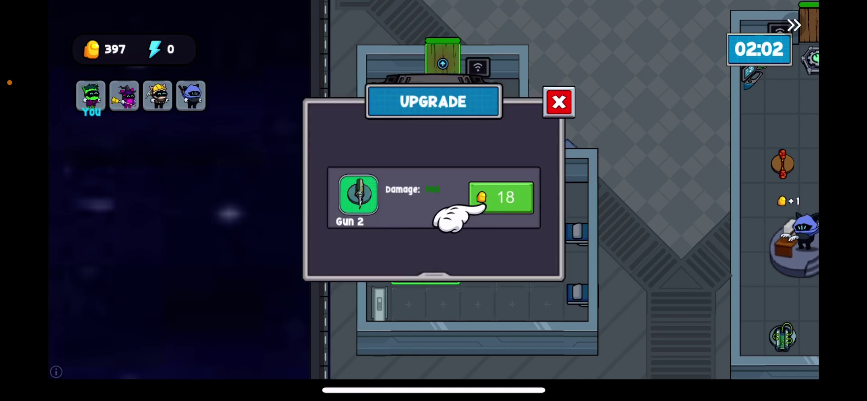
left_click(501, 198)
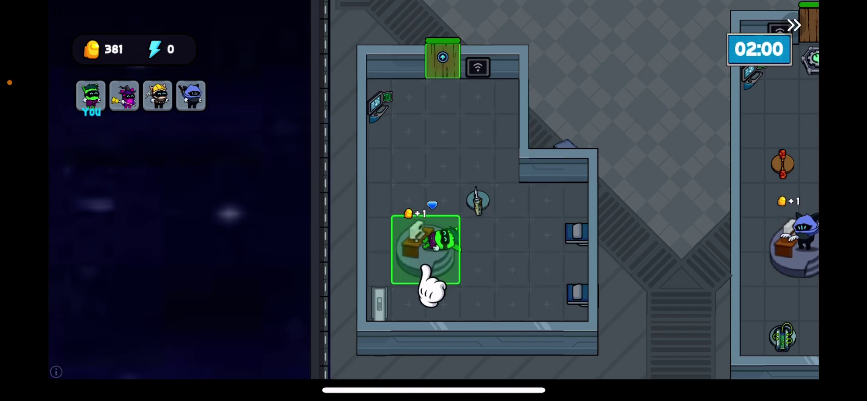
left_click(442, 58)
left_click(505, 196)
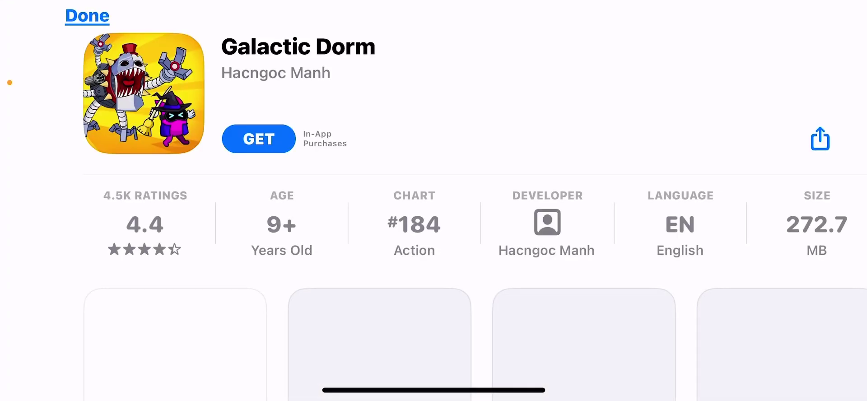
- Dismiss the Galactic Dorm store page and get back to Melon Playground
left_click_drag(434, 390, 434, 237)
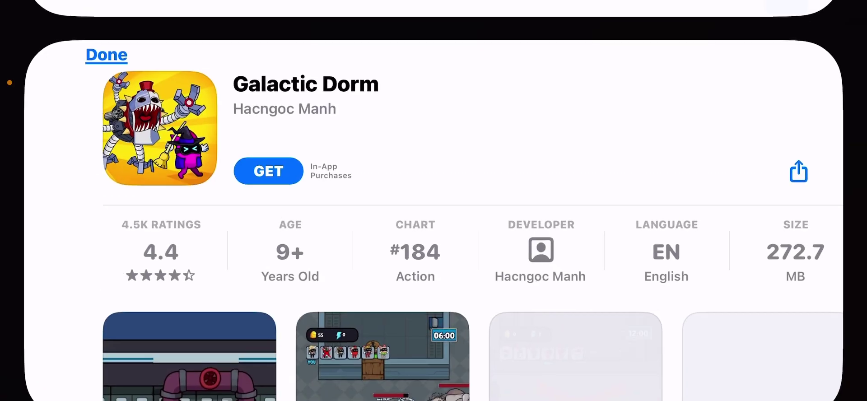
left_click_drag(854, 201, 643, 200)
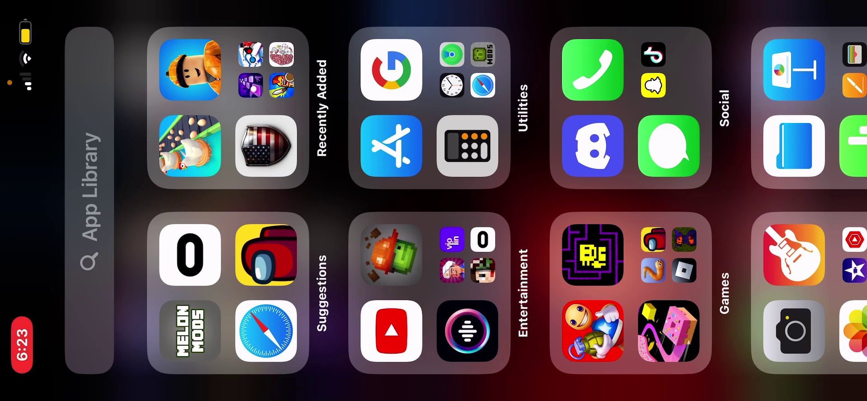
left_click(189, 70)
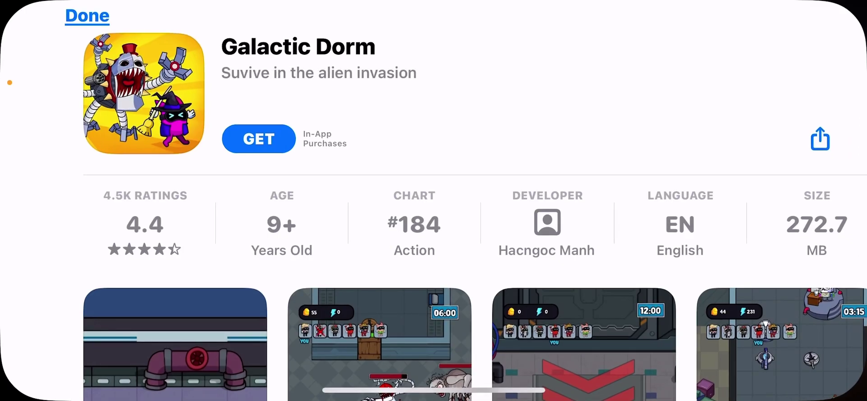
left_click(91, 16)
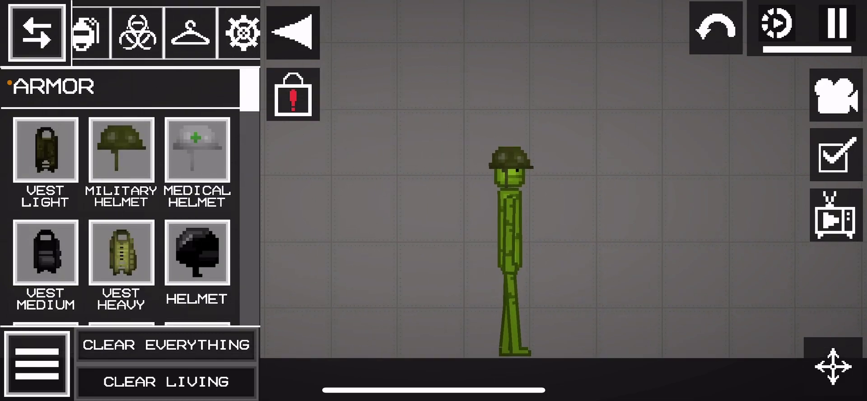
scroll(433, 203, "up", 5)
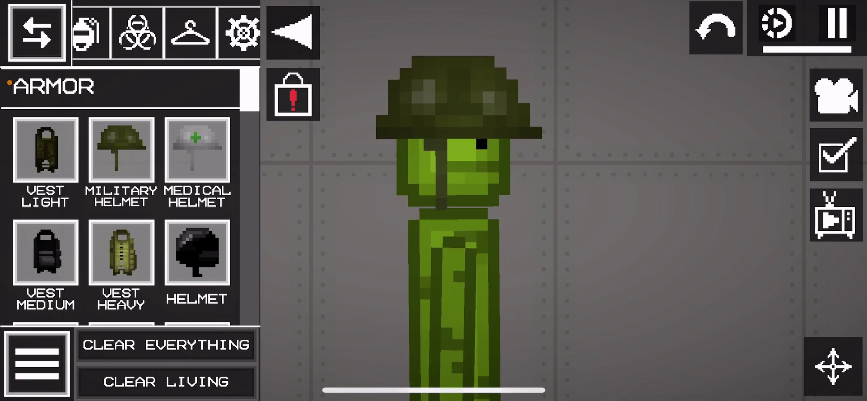
- From User Mods, place a second melon on the floor right of the helmeted melon
left_click_drag(136, 32, 237, 31)
left_click(99, 32)
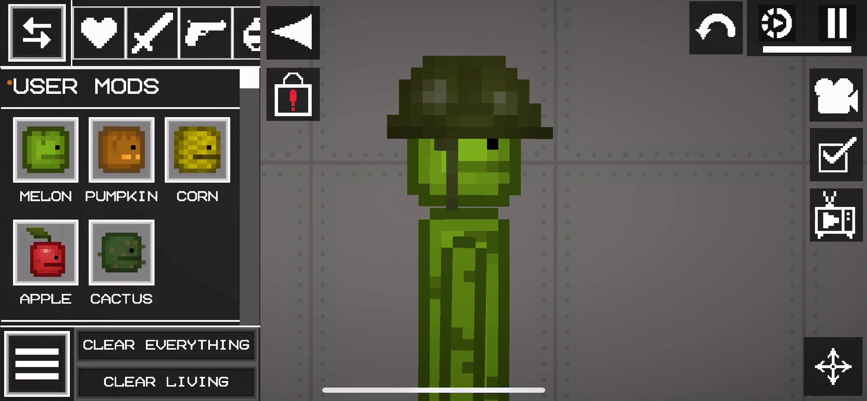
left_click_drag(651, 204, 766, 204)
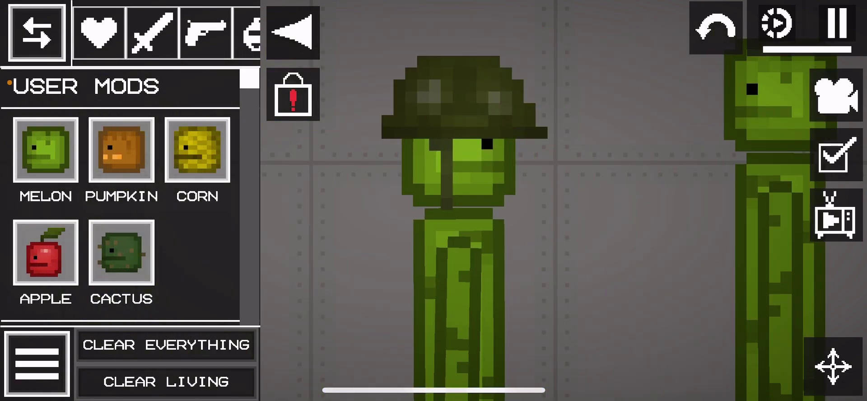
left_click_drag(609, 237, 502, 237)
mouse_move(224, 32)
left_mouse_down()
mouse_move(88, 32)
mouse_move(237, 32)
mouse_move(88, 32)
left_mouse_up()
- Put a Business Suit and black top hat on the right melon, then frame both melons
left_click(192, 32)
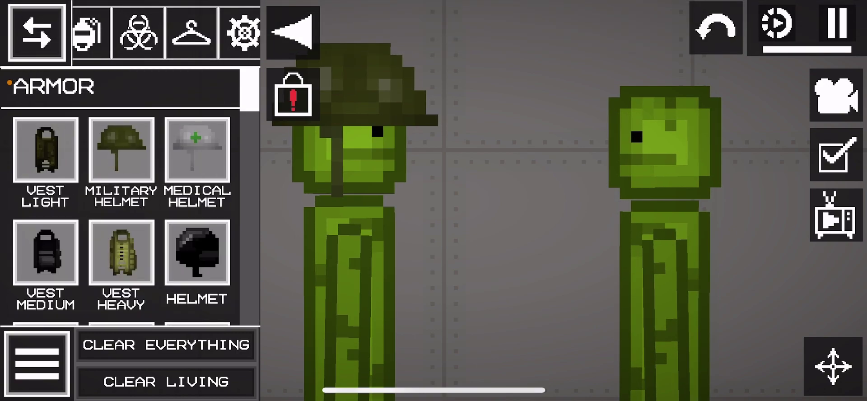
scroll(122, 203, "down", 5)
scroll(123, 204, "down", 5)
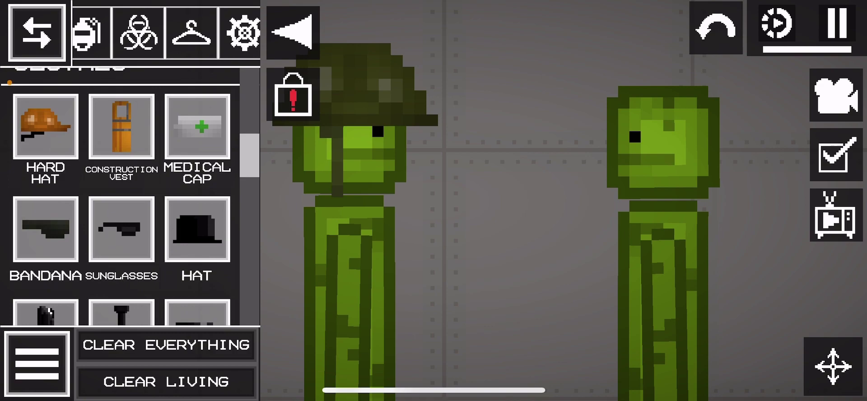
scroll(121, 203, "down", 5)
left_click_drag(46, 183, 663, 271)
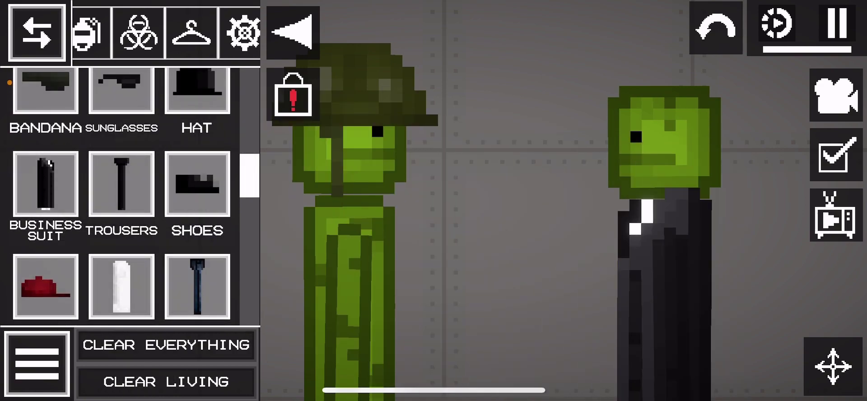
left_click_drag(196, 88, 658, 88)
scroll(562, 203, "down", 3)
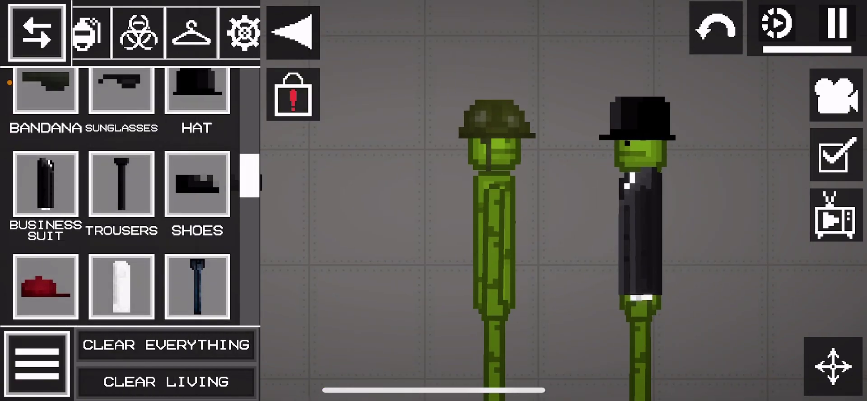
left_click_drag(562, 285, 562, 132)
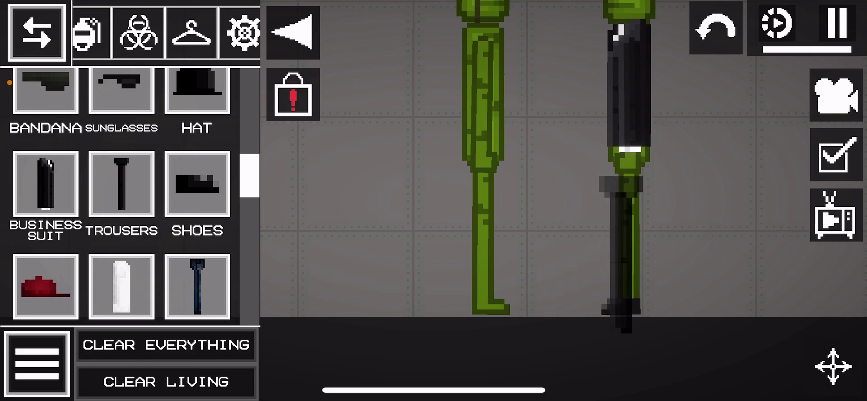
left_click(293, 33)
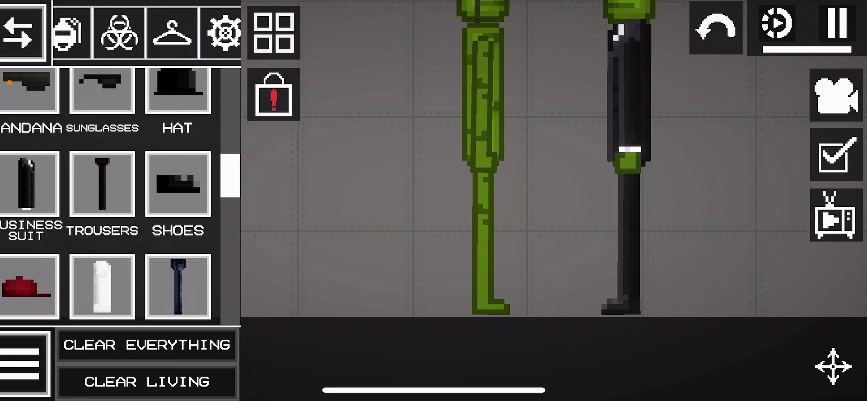
left_click_drag(562, 132, 563, 285)
scroll(434, 203, "up", 3)
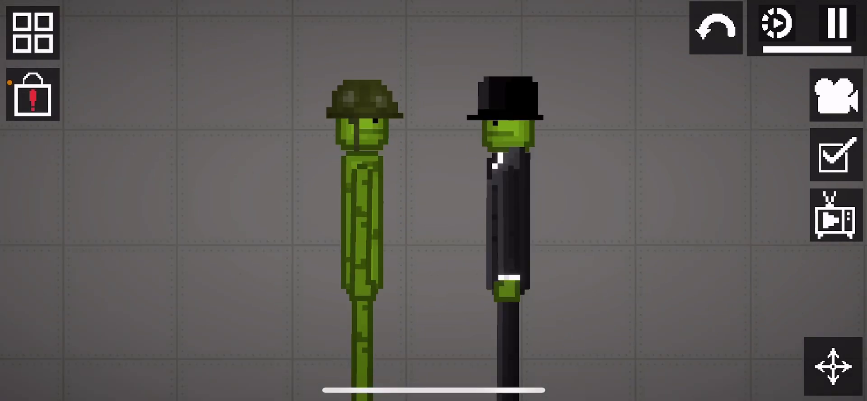
scroll(433, 203, "down", 2)
scroll(434, 204, "up", 5)
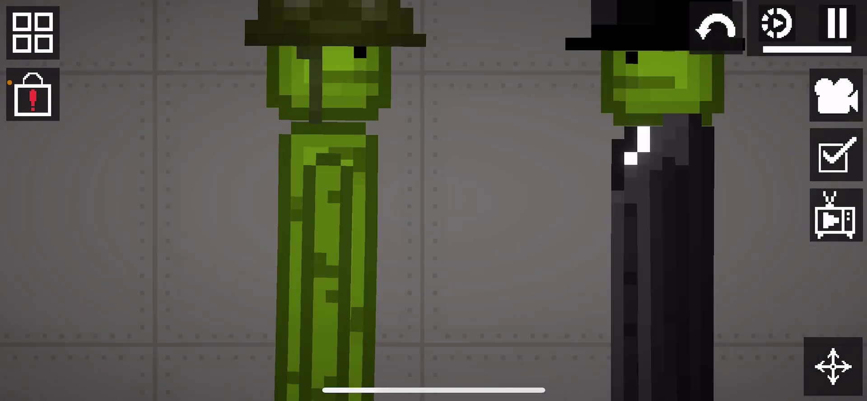
scroll(434, 204, "down", 3)
scroll(434, 203, "up", 4)
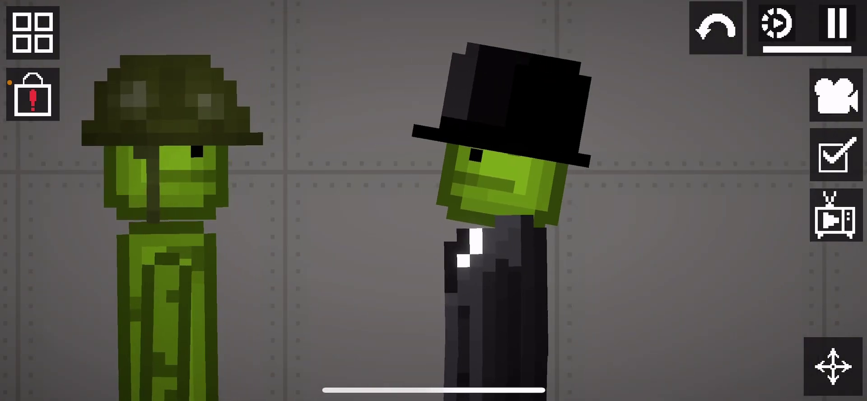
scroll(434, 204, "down", 5)
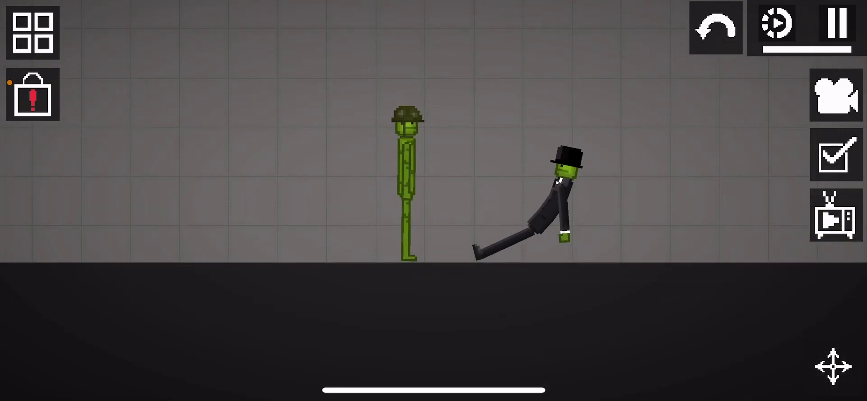
- Place an Auto Rifle from Firearms between the melons, then hide the item panel
left_click(32, 31)
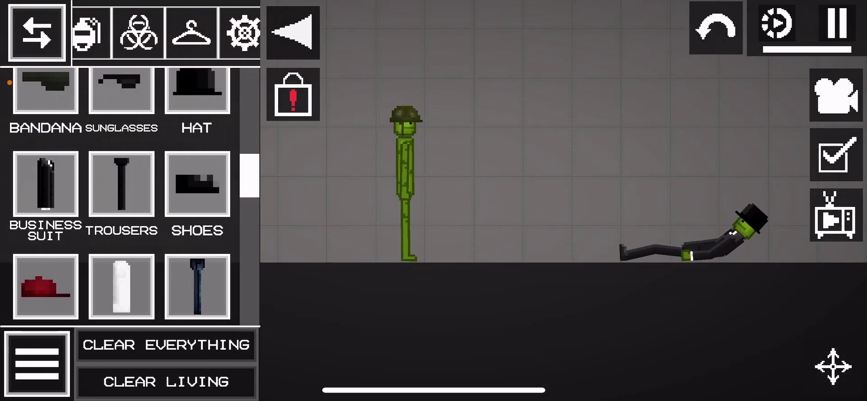
left_click_drag(102, 32, 204, 32)
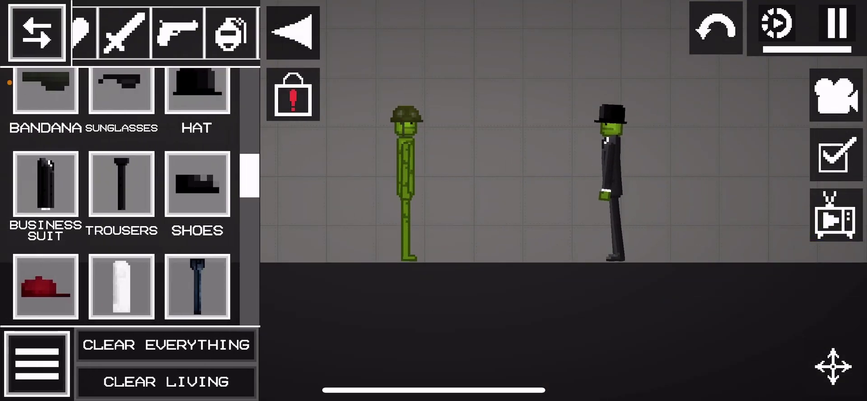
left_click(204, 32)
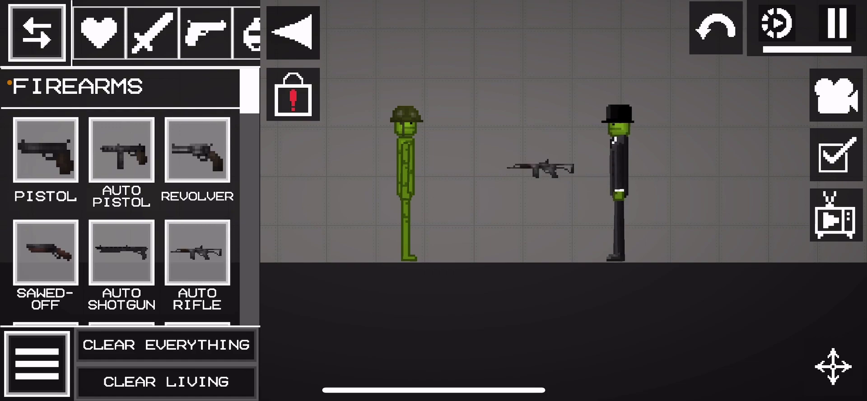
left_click(293, 32)
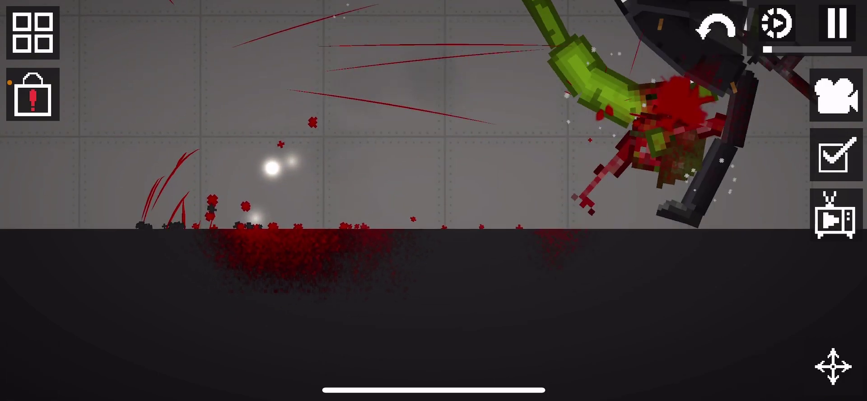
scroll(434, 203, "down", 5)
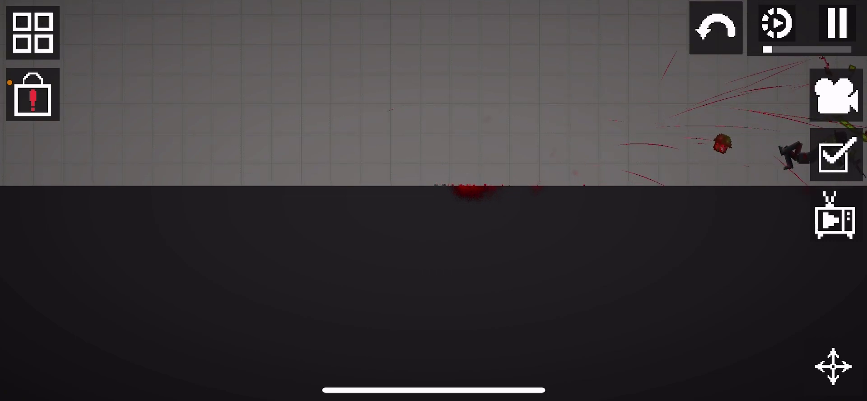
- Follow the ragdolls flying apart, then open and close Control Center's screen-recording options
mouse_move(610, 203)
left_mouse_down()
mouse_move(346, 104)
mouse_move(301, 233)
left_mouse_up()
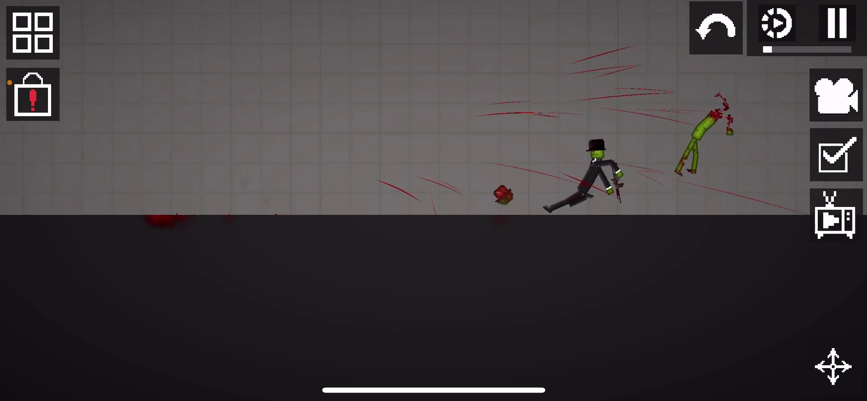
mouse_move(433, 203)
left_mouse_down()
mouse_move(434, 259)
mouse_move(433, 188)
mouse_move(433, 295)
mouse_move(433, 197)
mouse_move(433, 266)
left_mouse_up()
left_click_drag(271, 4, 271, 271)
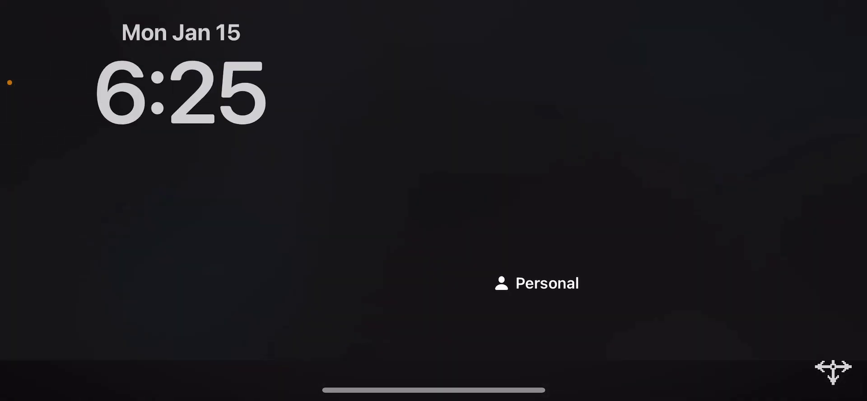
left_click_drag(433, 393, 434, 136)
left_click_drag(813, 3, 812, 271)
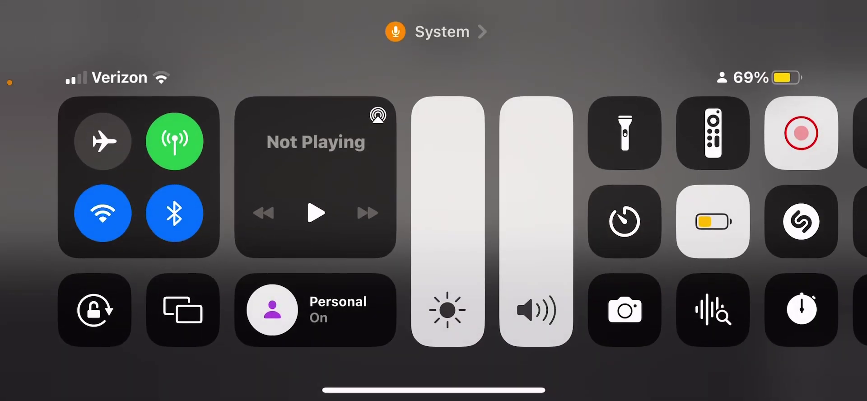
left_click(801, 136)
left_click(434, 373)
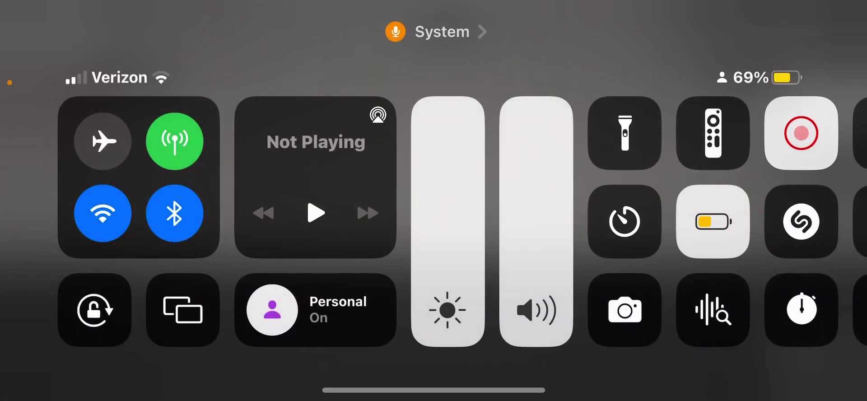